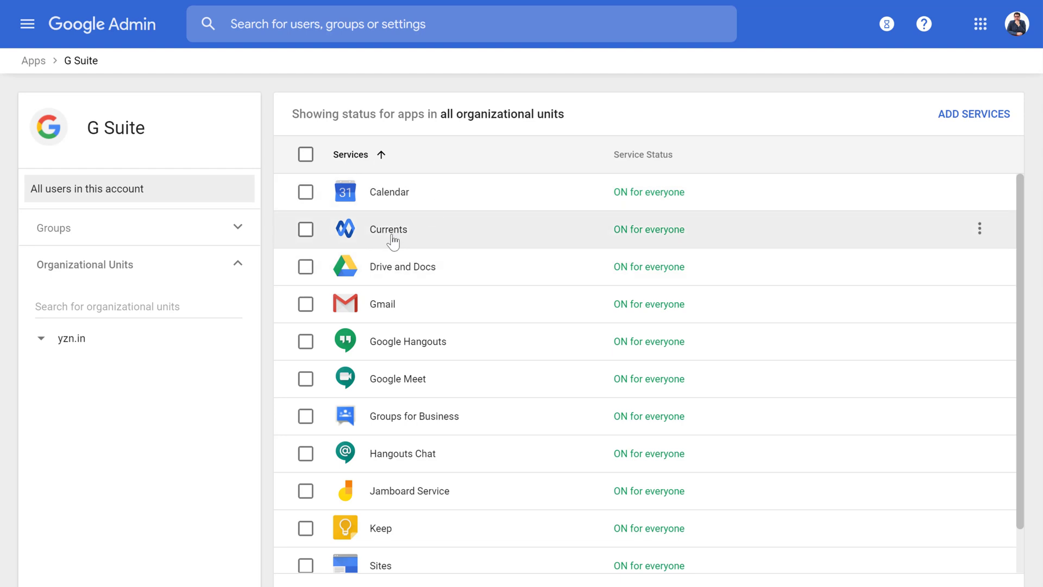
Open the Currents service's Advanced settings page in Google Admin
{"action": "left_click", "coordinate": [394, 242]}
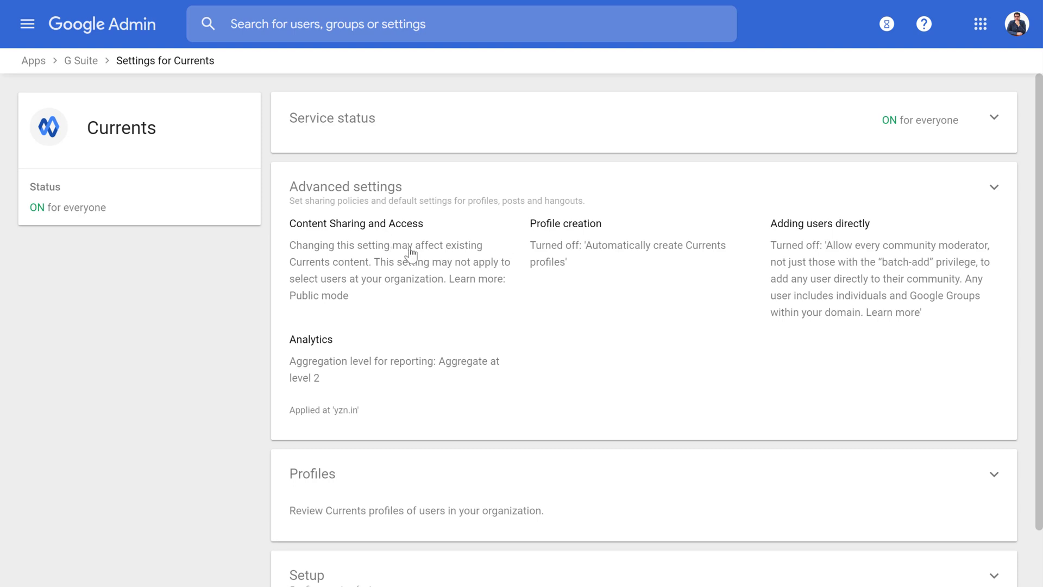
{"action": "left_click", "coordinate": [412, 253]}
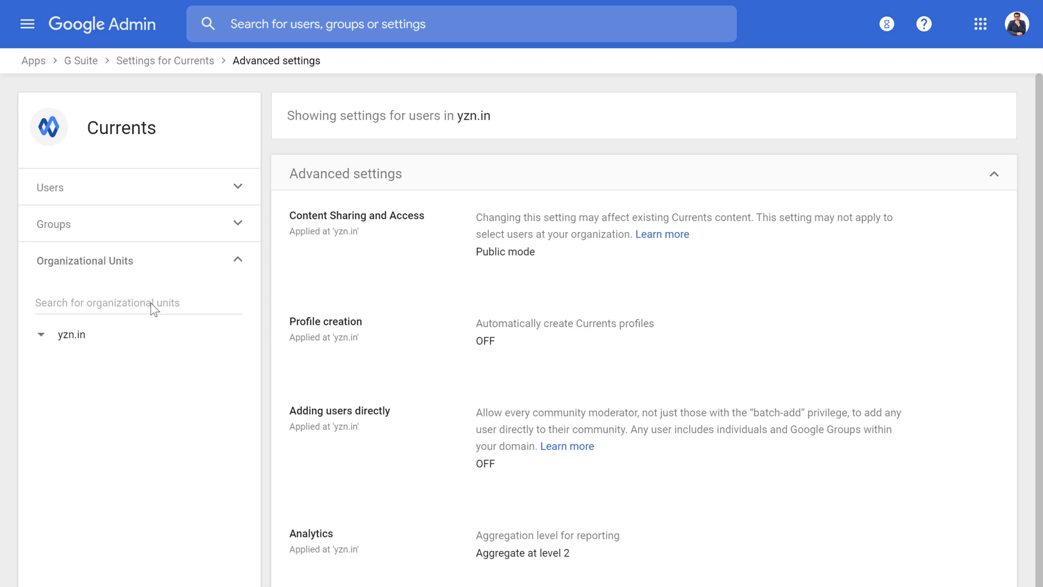
Review the Currents advanced settings, then open a new Chrome tab
{"action": "scroll", "coordinate": [694, 318], "scroll_direction": "down", "scroll_amount": 1}
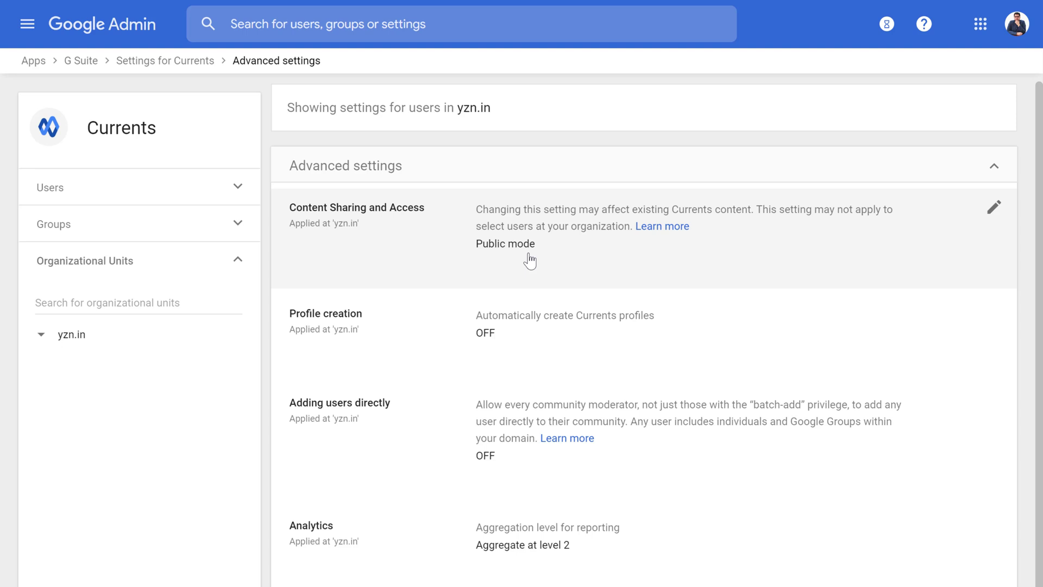
{"action": "scroll", "coordinate": [318, 158], "scroll_direction": "up", "scroll_amount": 1}
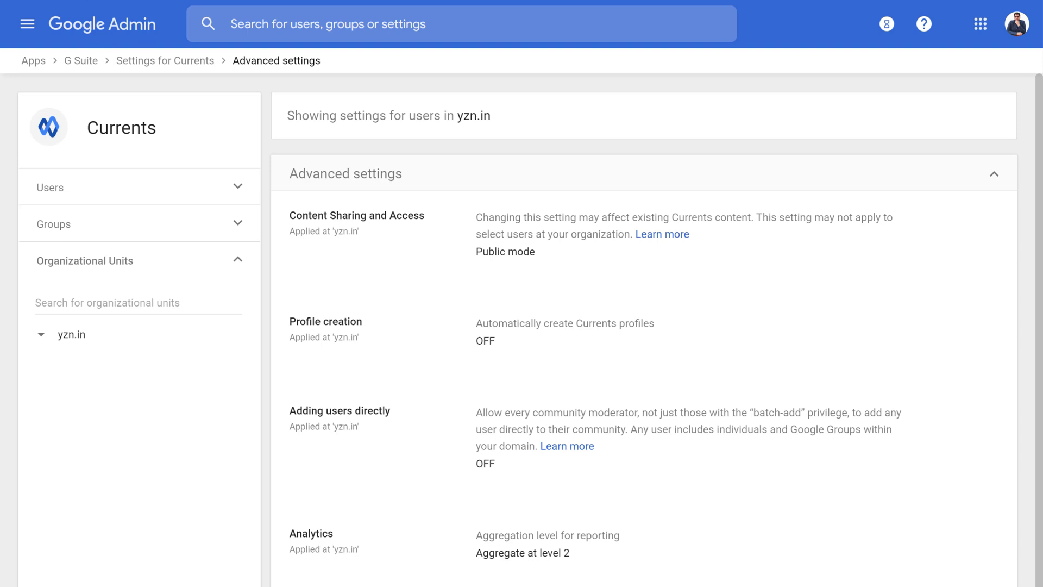
{"action": "key", "text": "ctrl+t"}
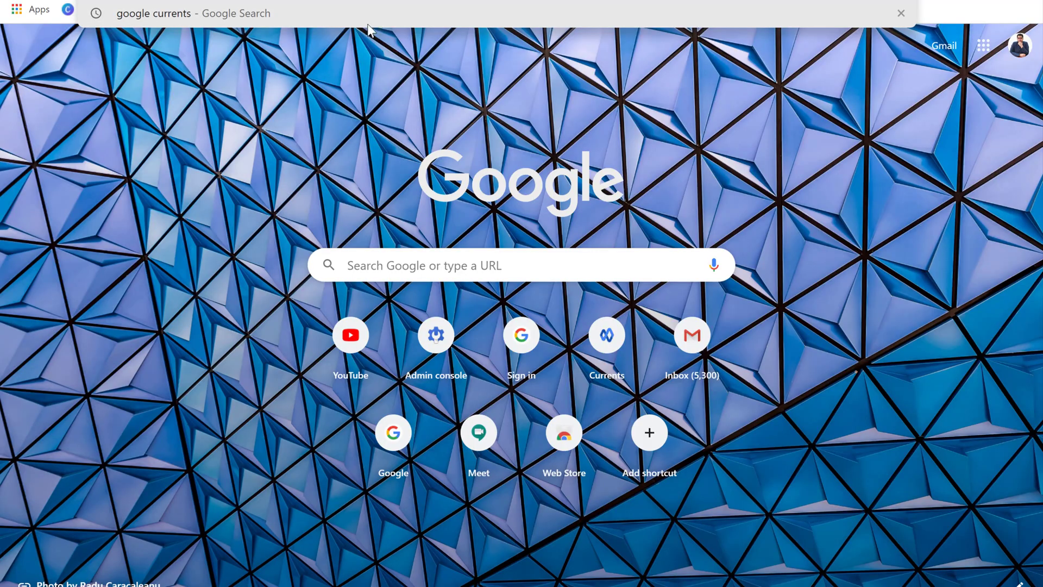
Load currents.google.com from the address bar of the new tab
{"action": "left_click", "coordinate": [901, 13]}
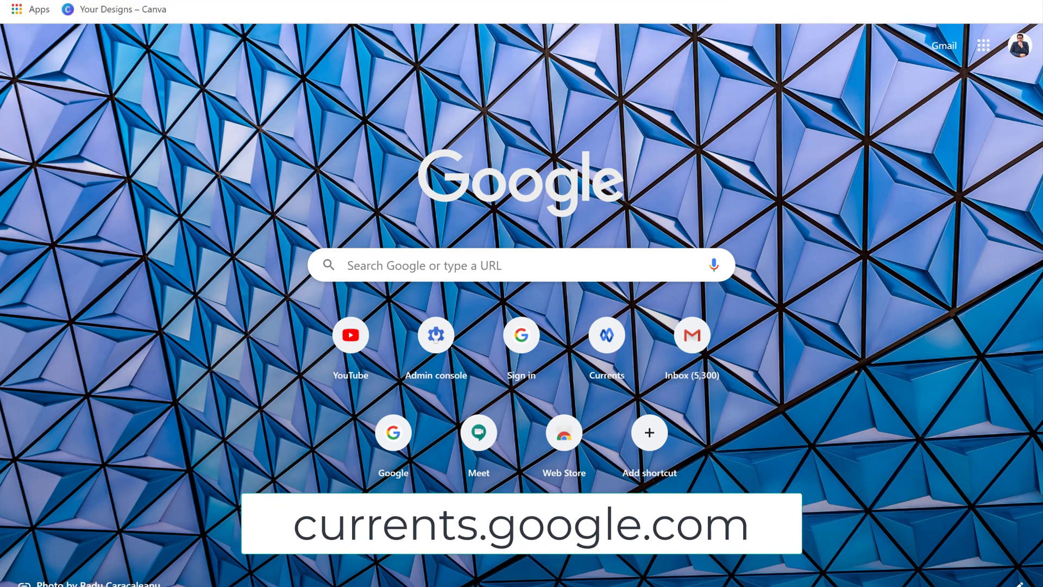
{"action": "type", "text": "curren"}
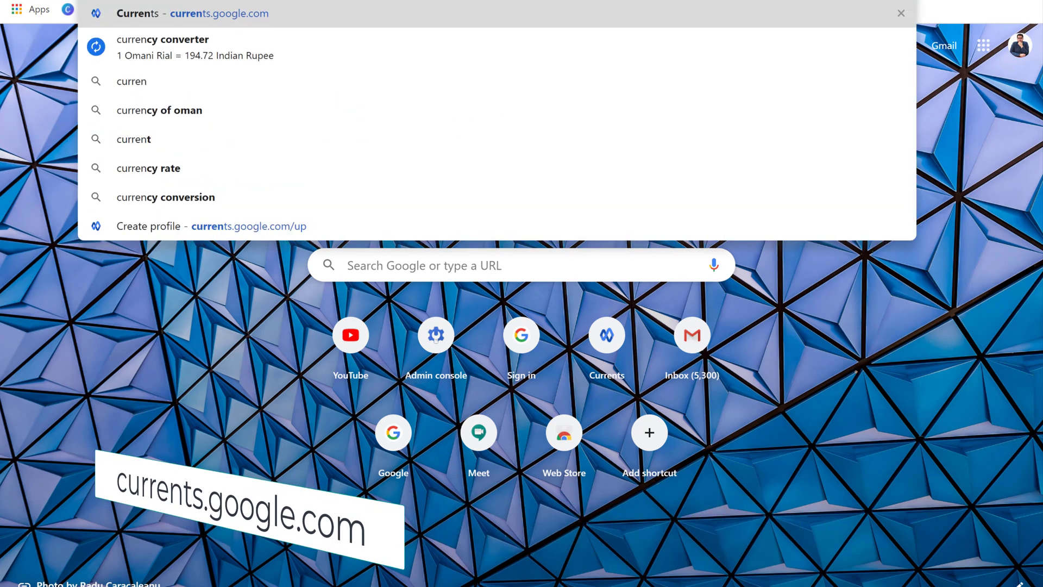
{"action": "key", "text": "Return"}
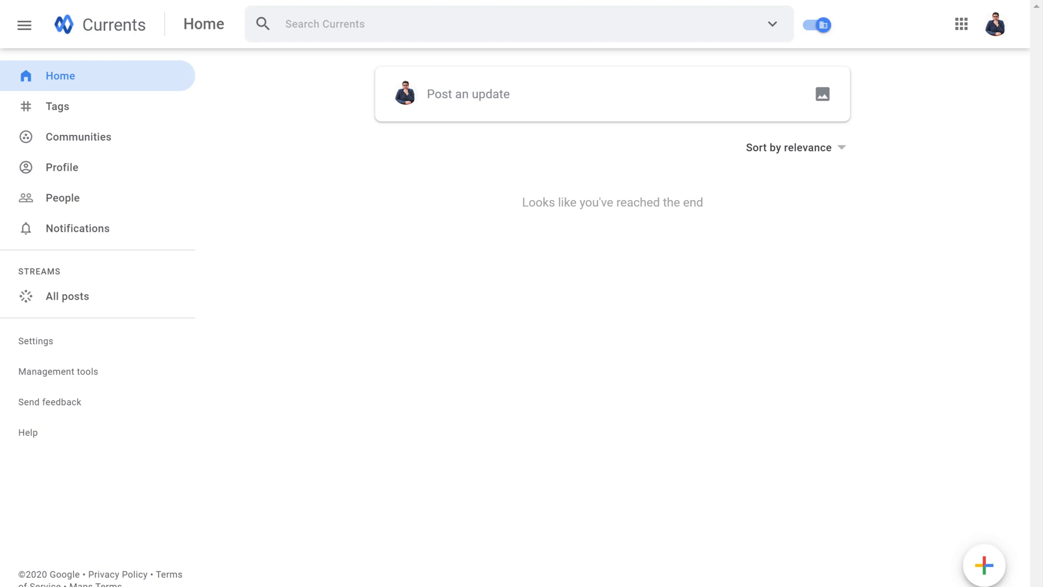
Start a new post and give it the title 'Welcome to Currents'
{"action": "left_click", "coordinate": [506, 103]}
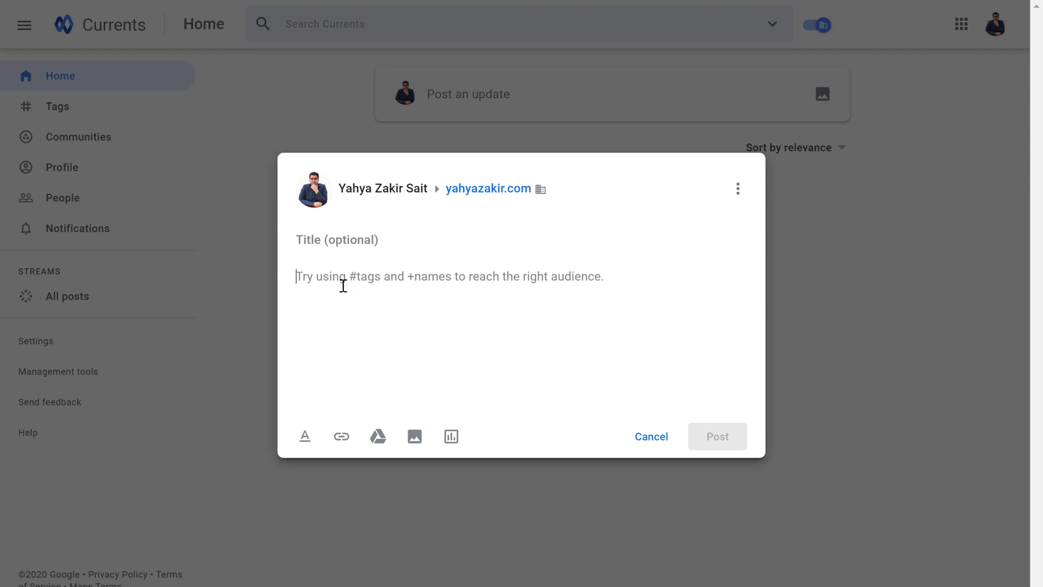
{"action": "left_click", "coordinate": [340, 240]}
{"action": "left_click", "coordinate": [339, 305]}
{"action": "left_click", "coordinate": [397, 239]}
{"action": "type", "text": "W"}
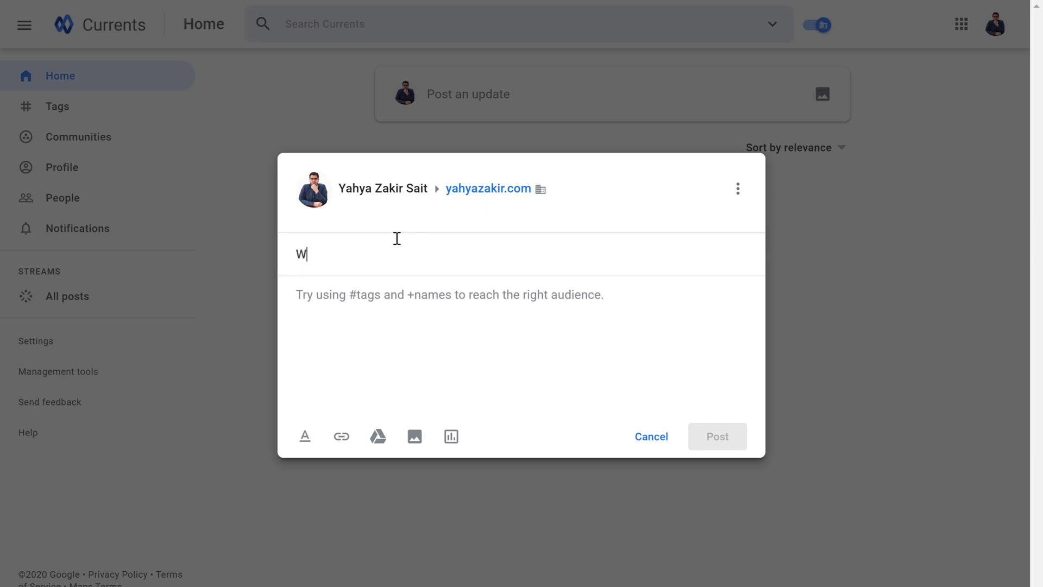
{"action": "type", "text": "elcome to Currents"}
Write '#currents this is great.' in the post body
{"action": "key", "text": "Tab"}
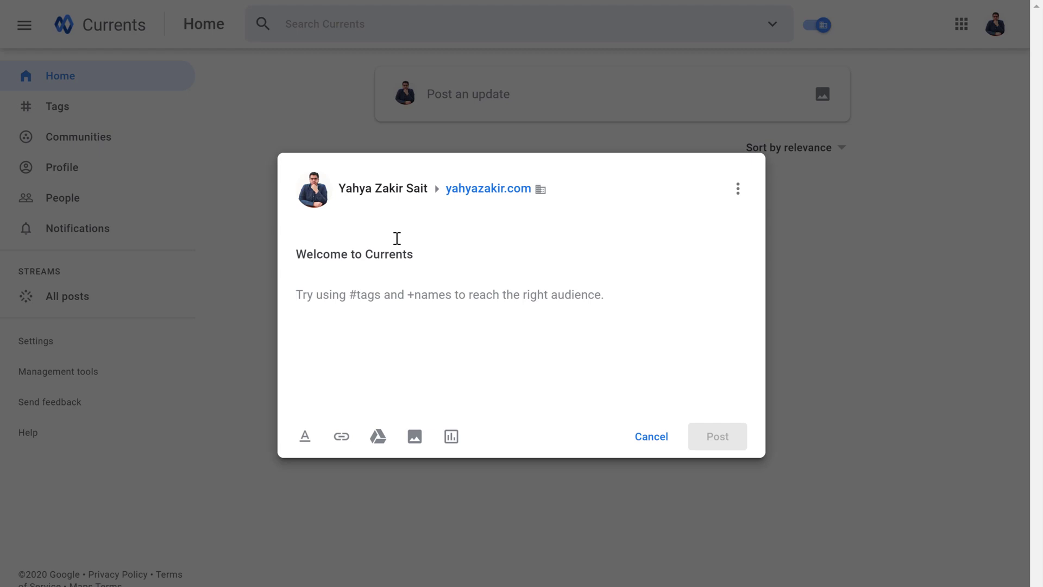
{"action": "type", "text": "T"}
{"action": "key", "text": "BackSpace"}
{"action": "type", "text": "@"}
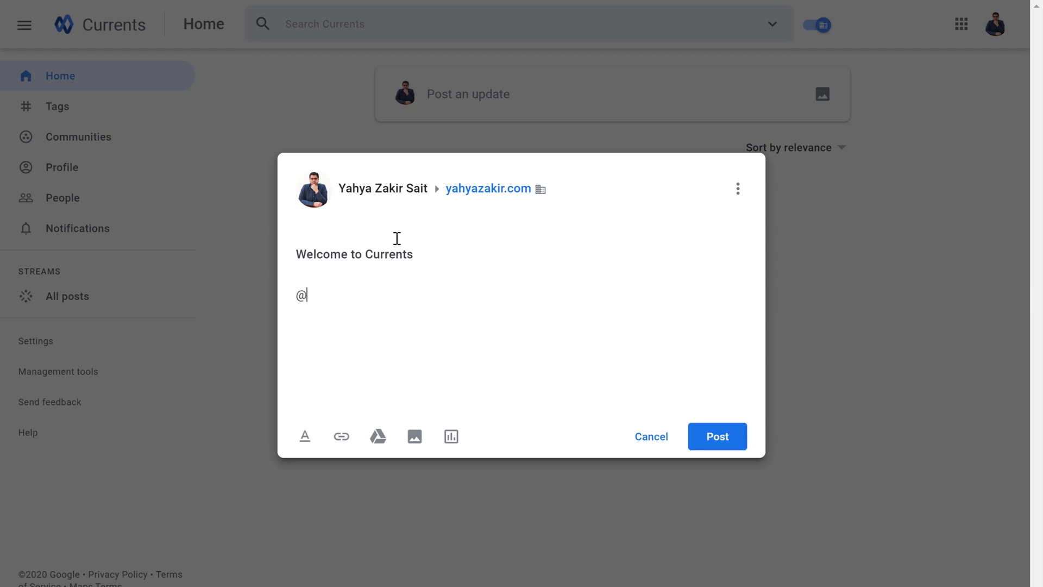
{"action": "key", "text": "BackSpace"}
{"action": "type", "text": "#currents this is great."}
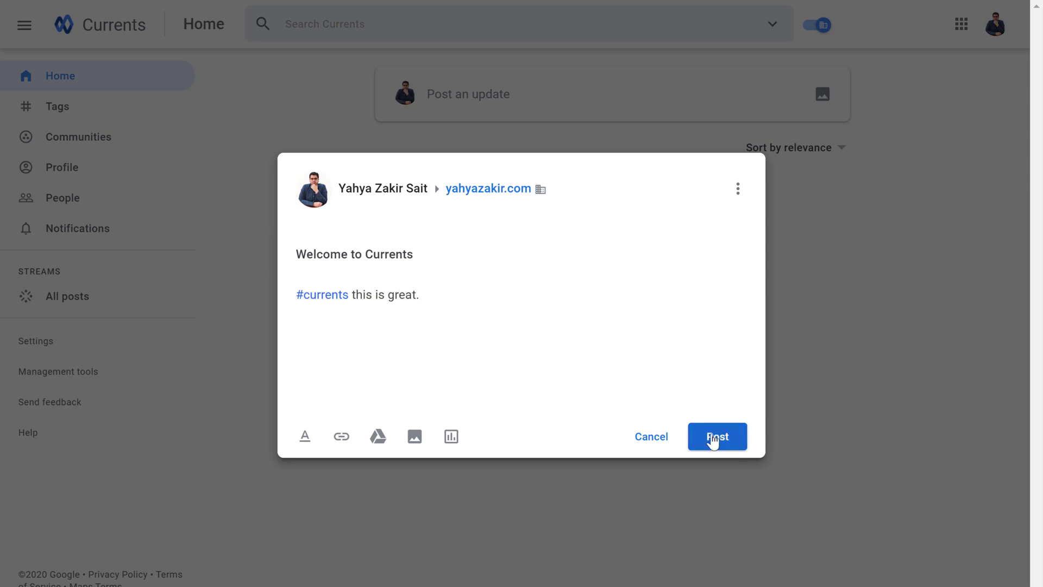
Show the formatting options, dismiss the Add Link prompt, and open Create a poll
{"action": "left_click", "coordinate": [307, 438]}
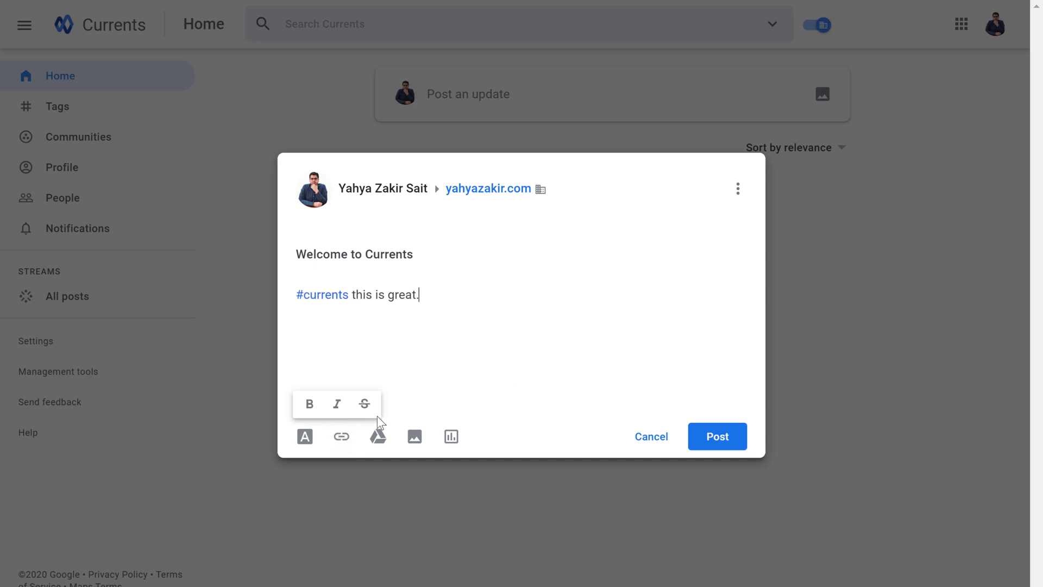
{"action": "left_click", "coordinate": [342, 439]}
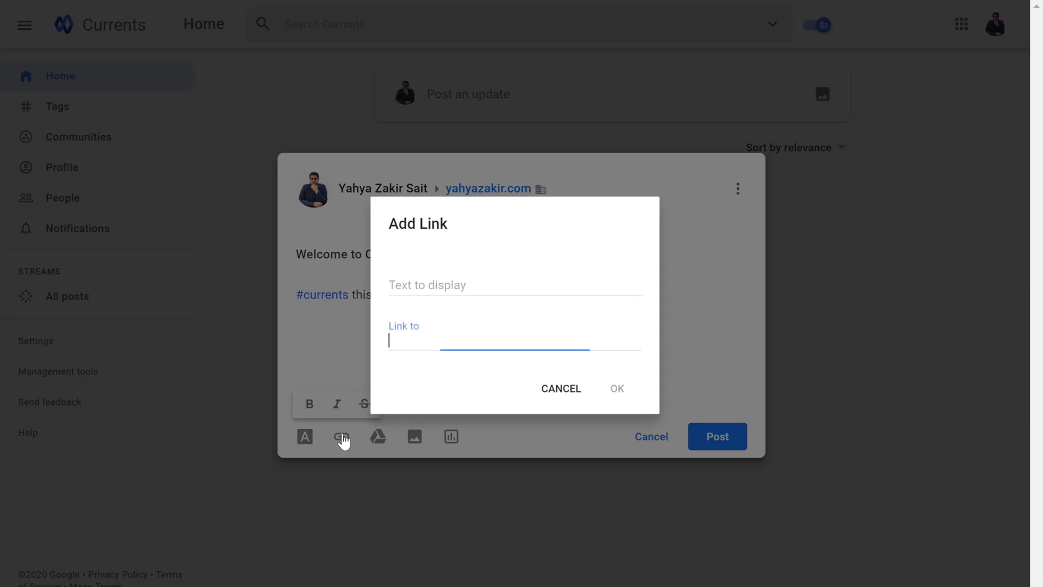
{"action": "left_click", "coordinate": [561, 391]}
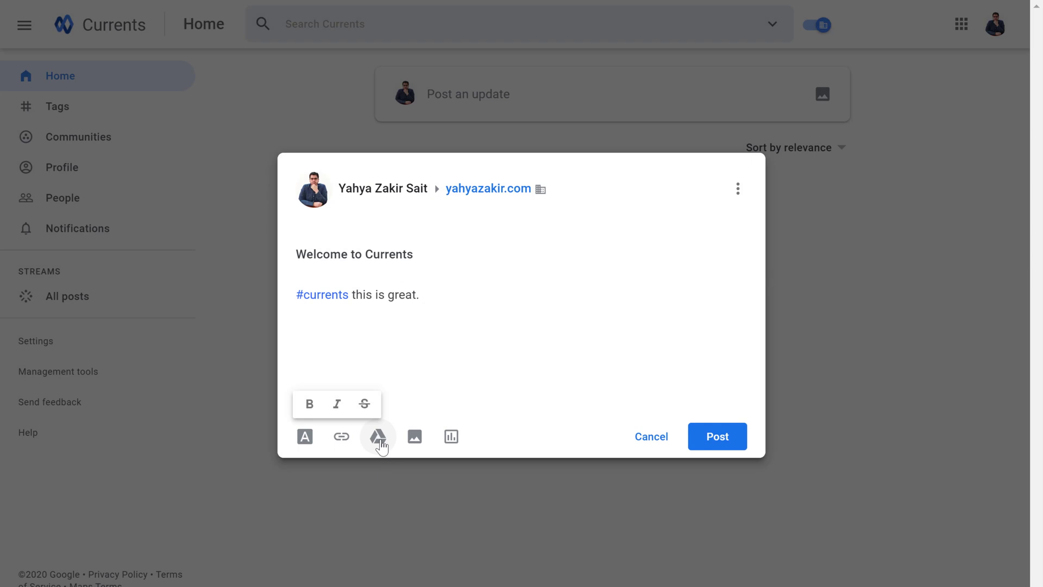
{"action": "left_click", "coordinate": [462, 443]}
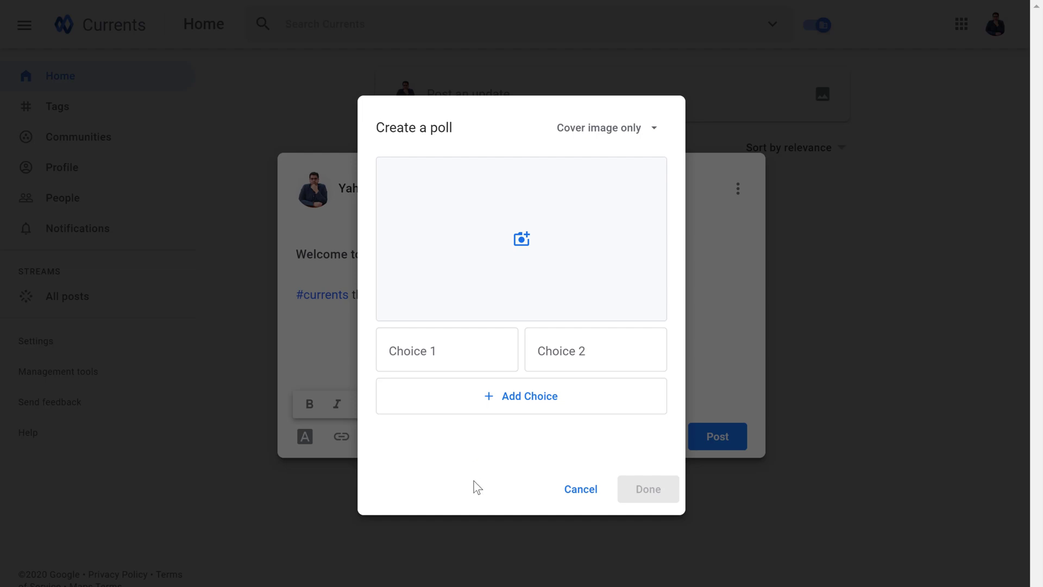
Discard the empty poll and post 'Welcome to Currents' to the Home feed
{"action": "left_click", "coordinate": [579, 490]}
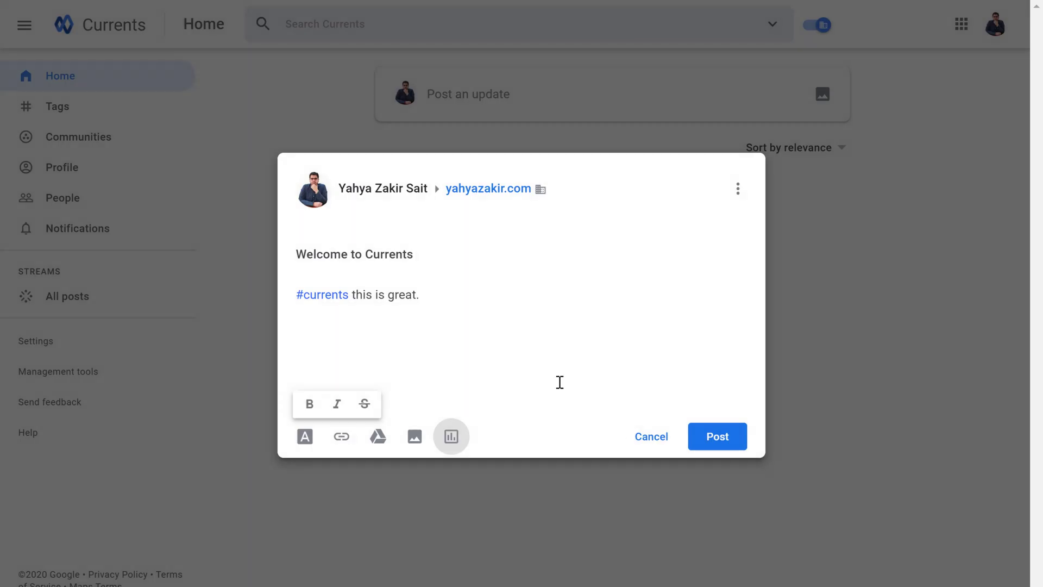
{"action": "left_click", "coordinate": [710, 443]}
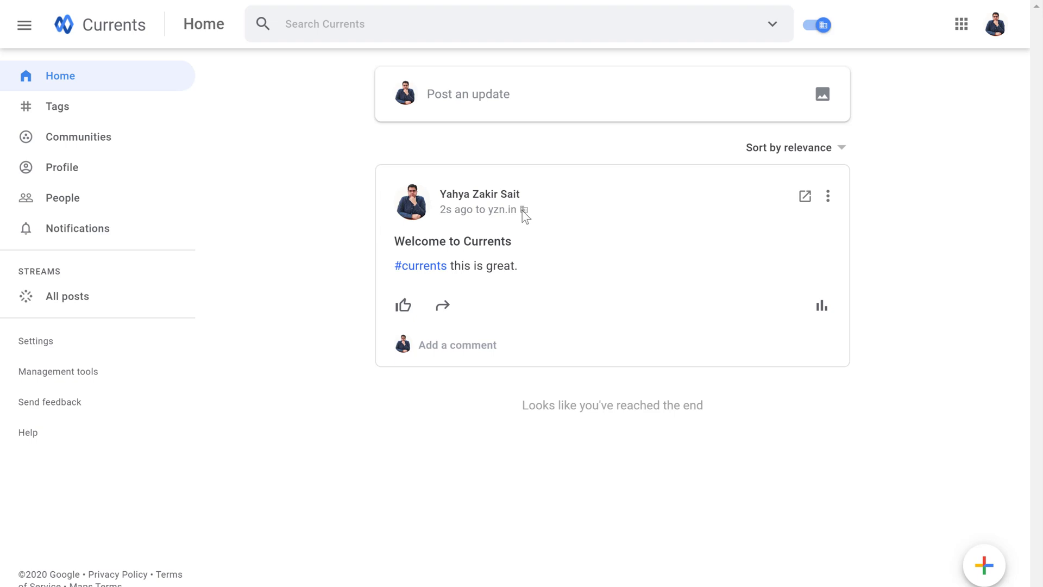
{"action": "left_click", "coordinate": [828, 202]}
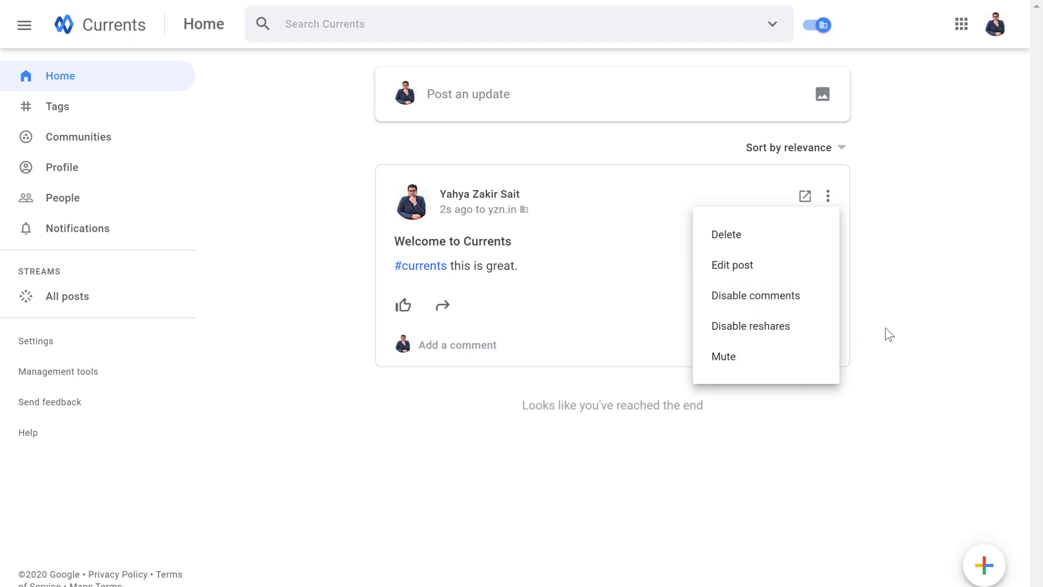
{"action": "left_click", "coordinate": [915, 328]}
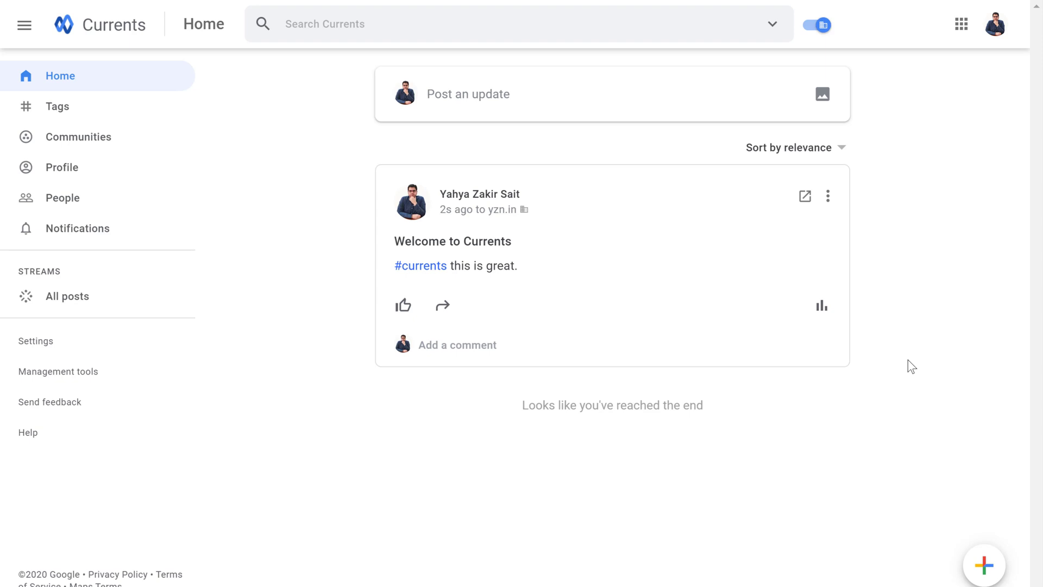
View the welcome post's Post Analytics, then close the panel
{"action": "left_click", "coordinate": [822, 308]}
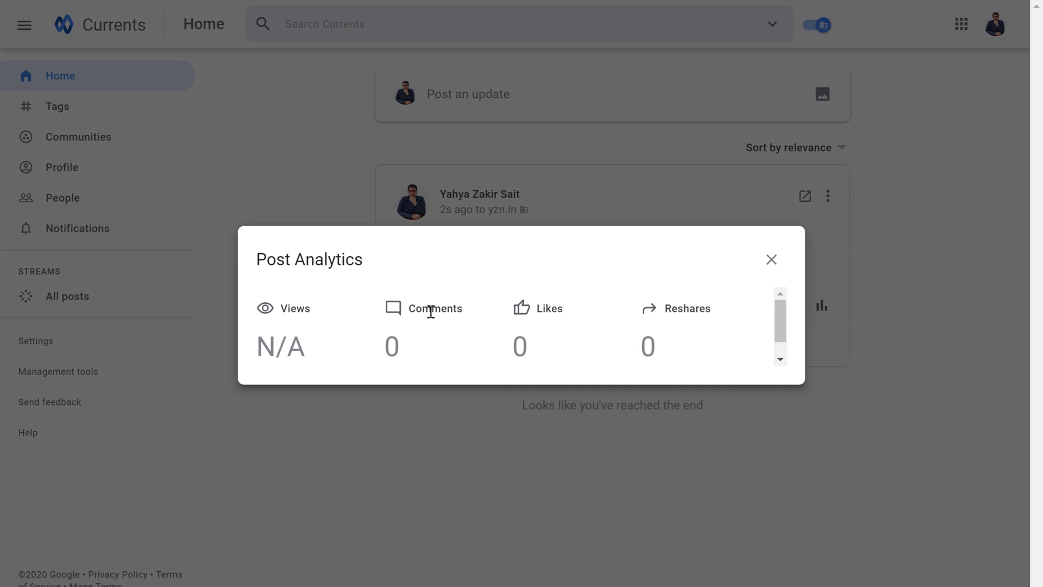
{"action": "left_click", "coordinate": [772, 261]}
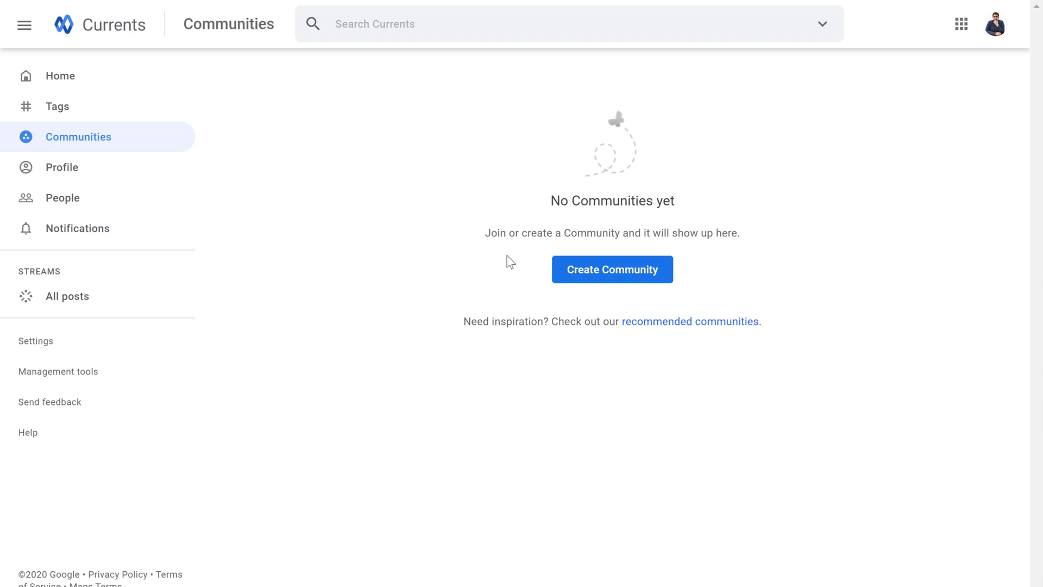
Create the private community 'Team' with Restrict to domain switched off
{"action": "left_click", "coordinate": [614, 279]}
{"action": "type", "text": "T"}
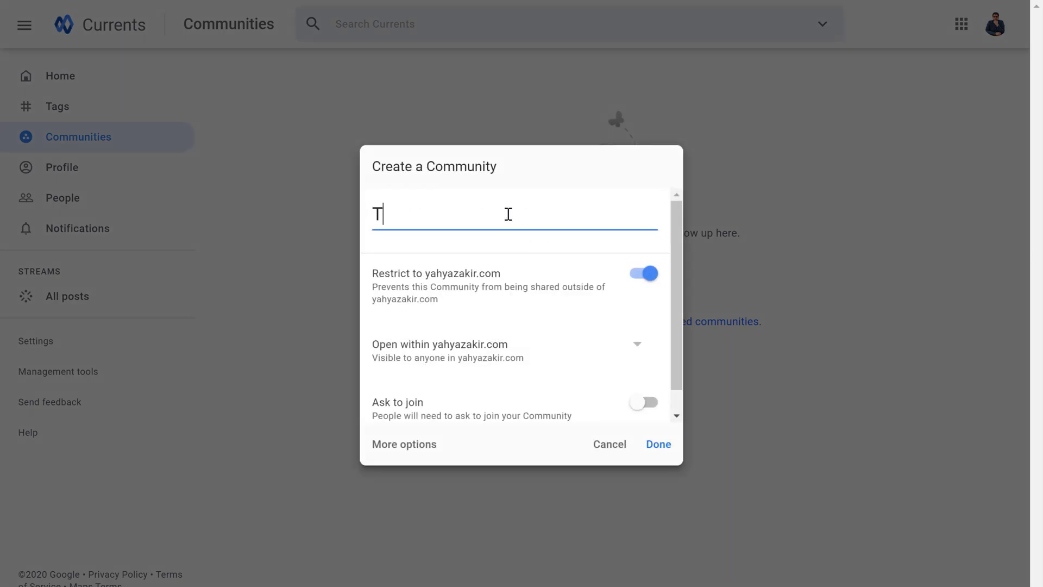
{"action": "type", "text": "eam"}
{"action": "key", "text": "Tab"}
{"action": "key", "text": "space"}
{"action": "scroll", "coordinate": [561, 372], "scroll_direction": "down", "scroll_amount": 1}
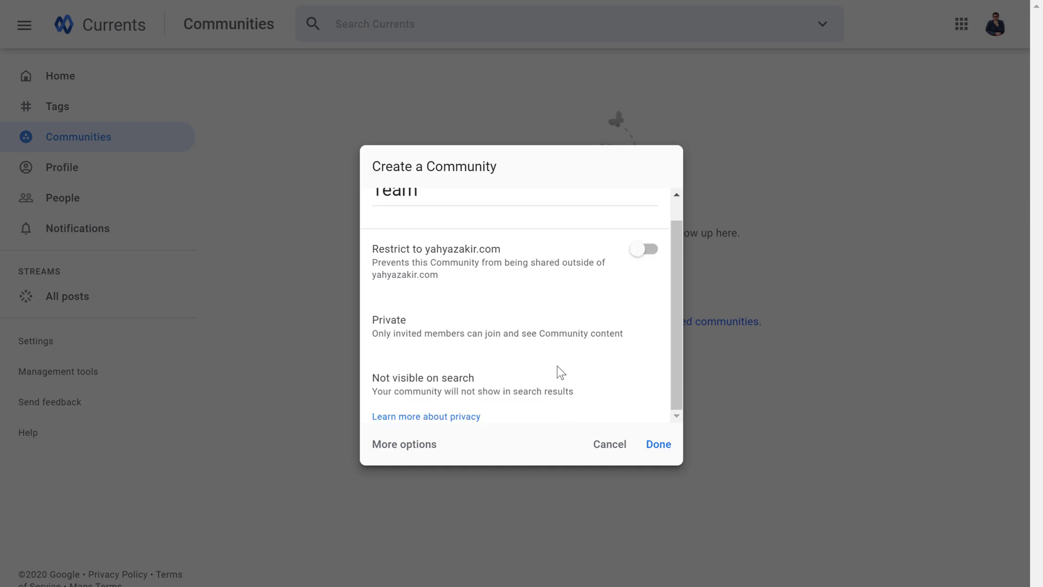
{"action": "left_click", "coordinate": [401, 447]}
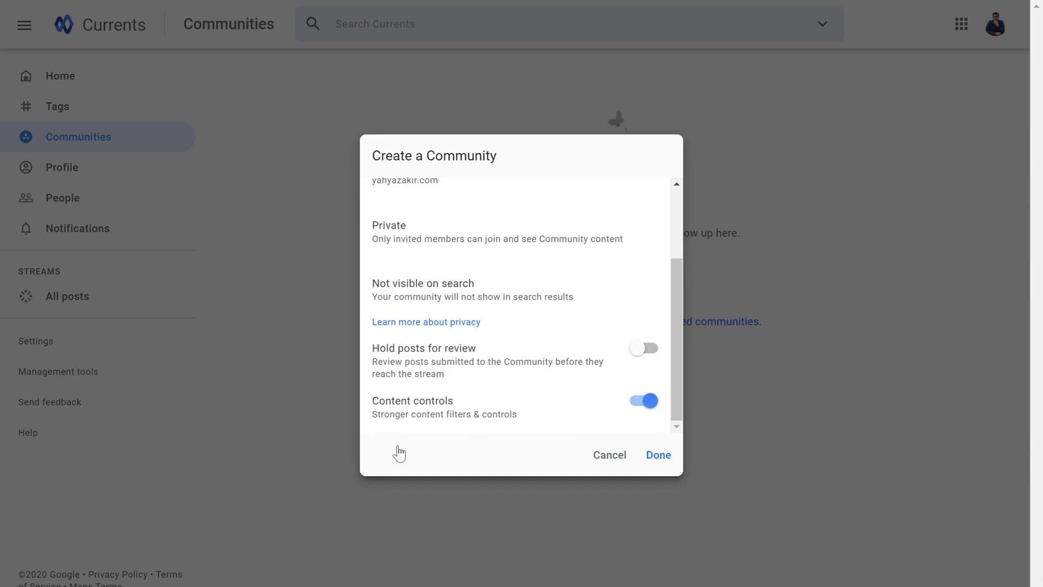
{"action": "left_click", "coordinate": [658, 455]}
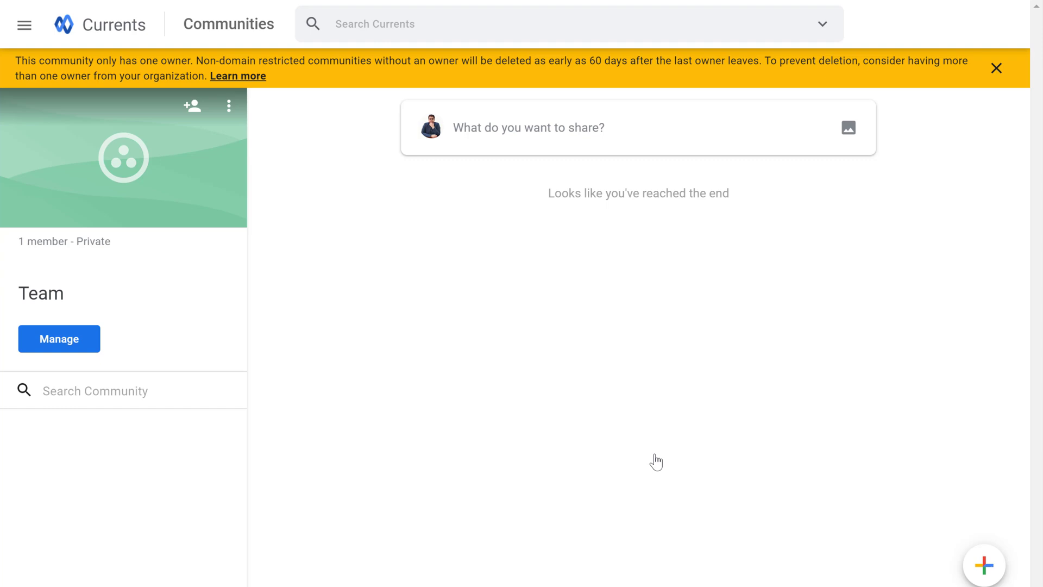
Post 'Welcome to my Team' with body 'Just a random post.' in the Team community
{"action": "left_click", "coordinate": [549, 129]}
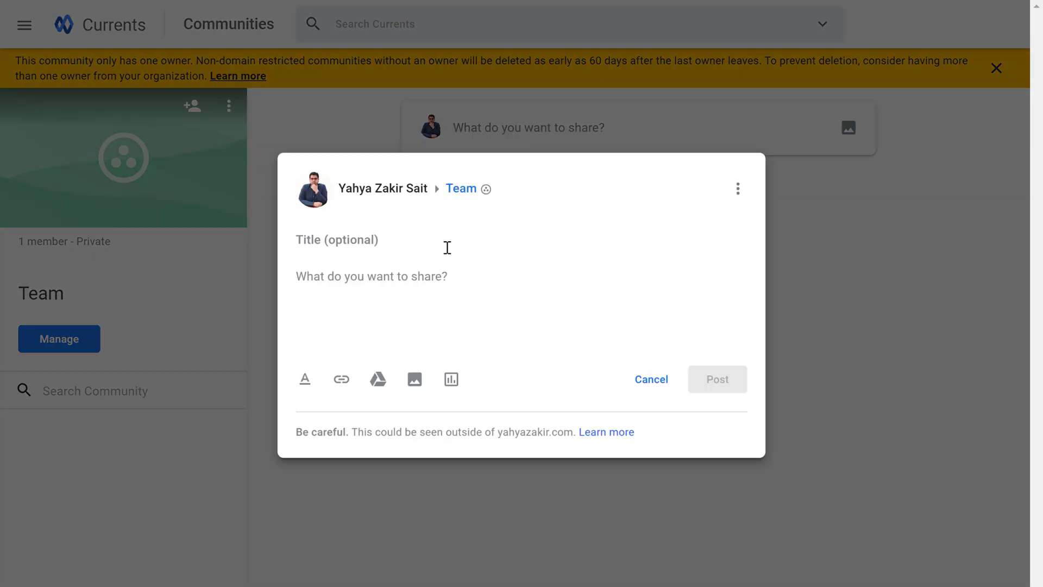
{"action": "left_click", "coordinate": [387, 235]}
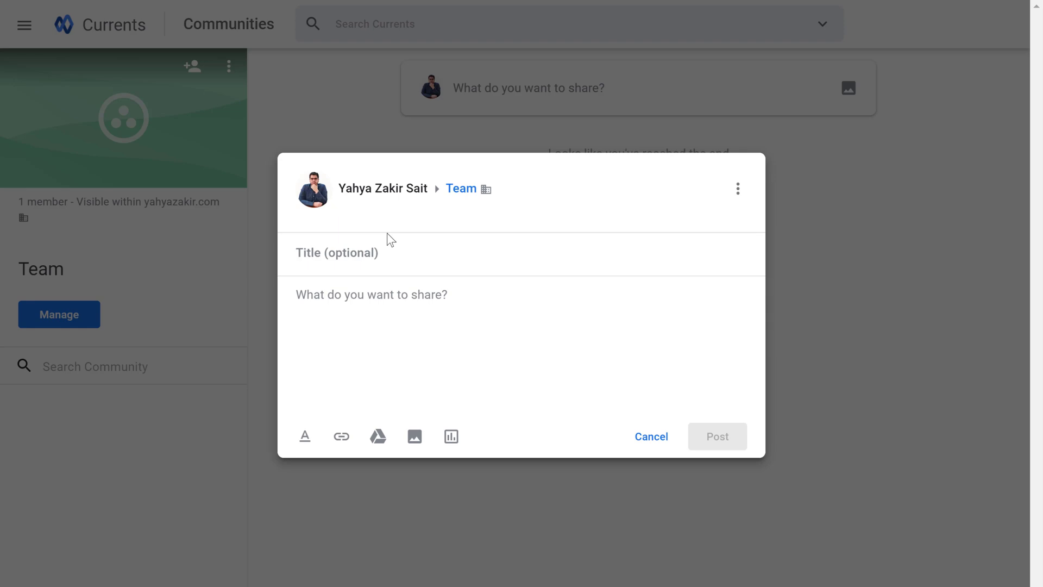
{"action": "type", "text": "Welcome"}
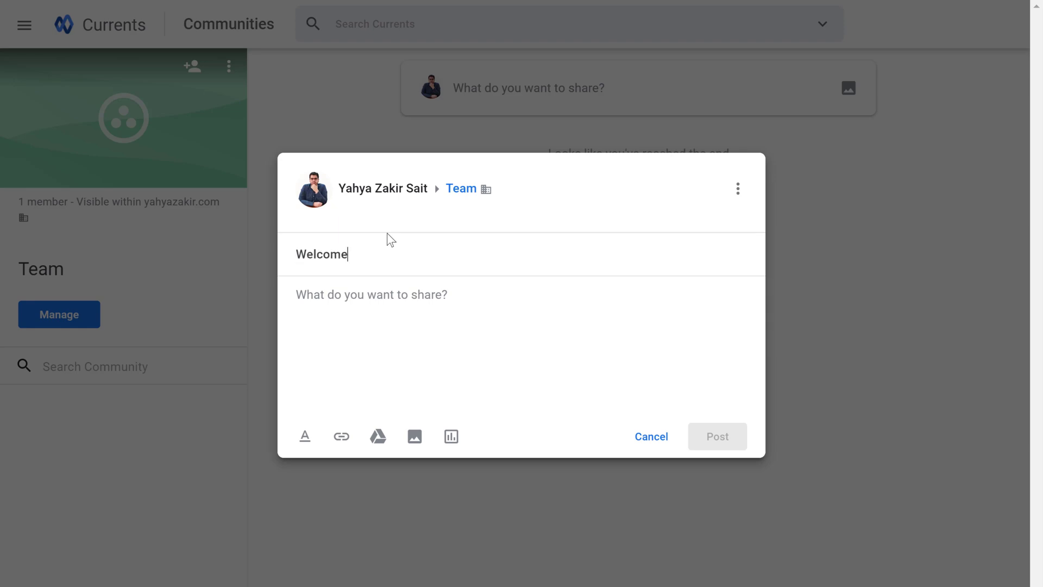
{"action": "type", "text": " to my Team"}
{"action": "key", "text": "Tab"}
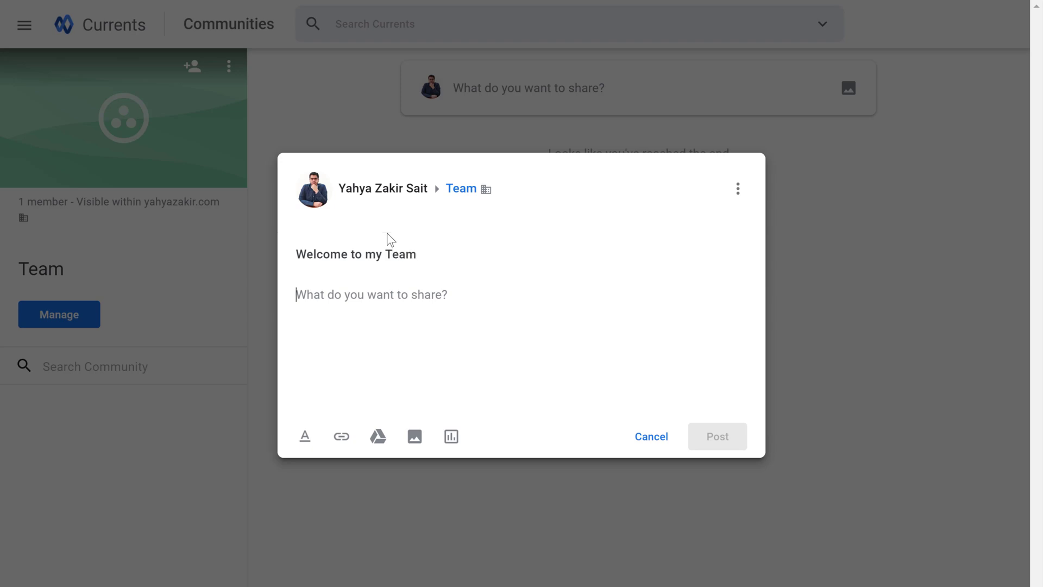
{"action": "type", "text": "Just a rand"}
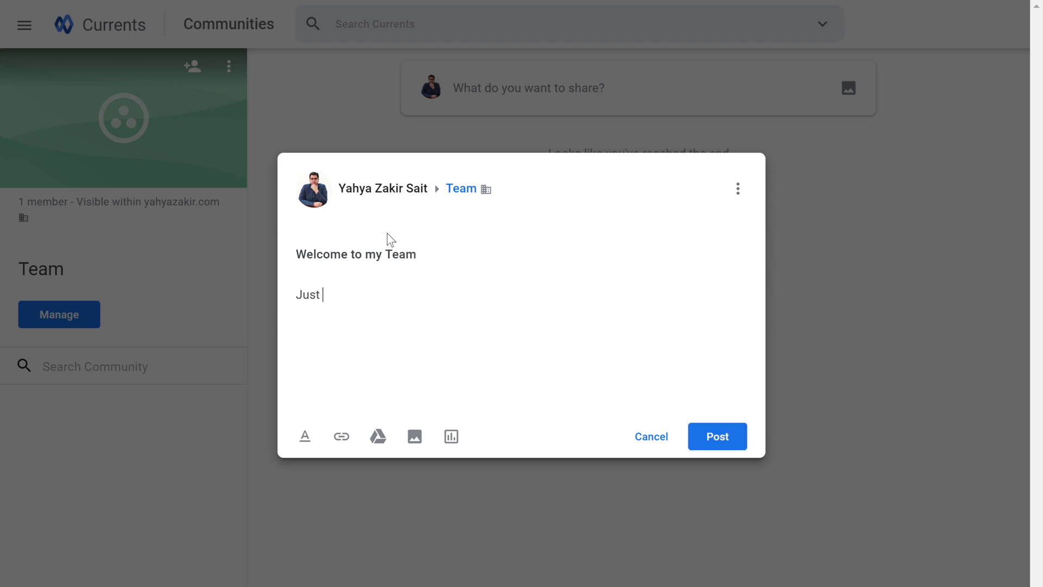
{"action": "type", "text": "om post."}
{"action": "left_click", "coordinate": [705, 446]}
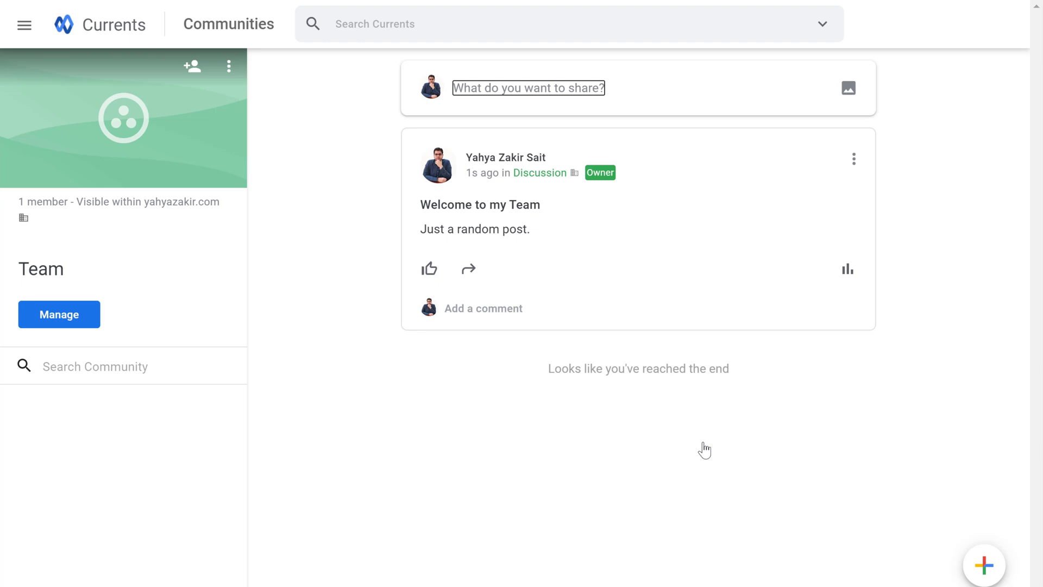
Open the All posts stream from Home, then return via the Currents logo
{"action": "left_click", "coordinate": [103, 34]}
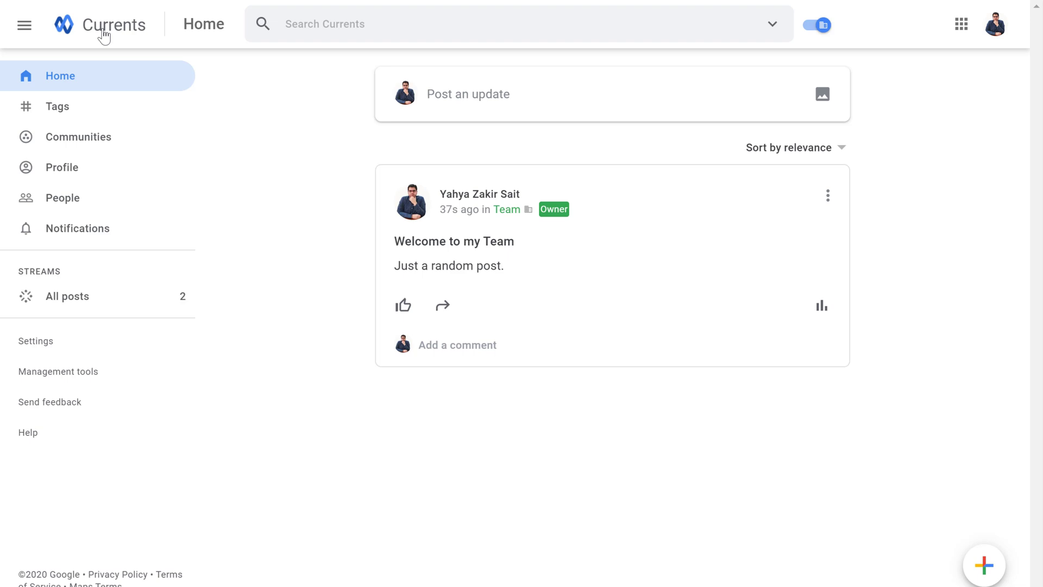
{"action": "left_click", "coordinate": [61, 304]}
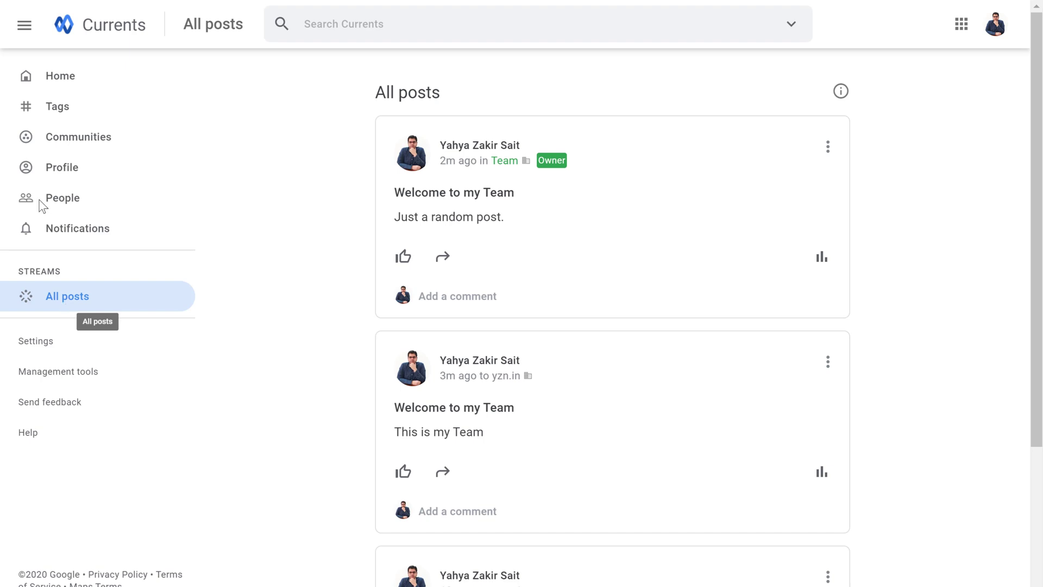
{"action": "left_click", "coordinate": [109, 36]}
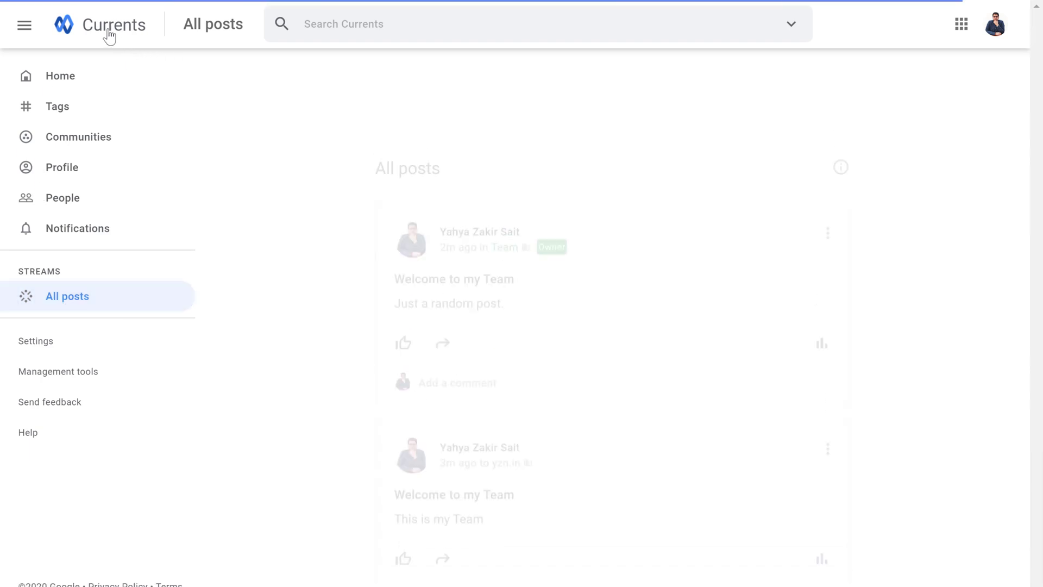